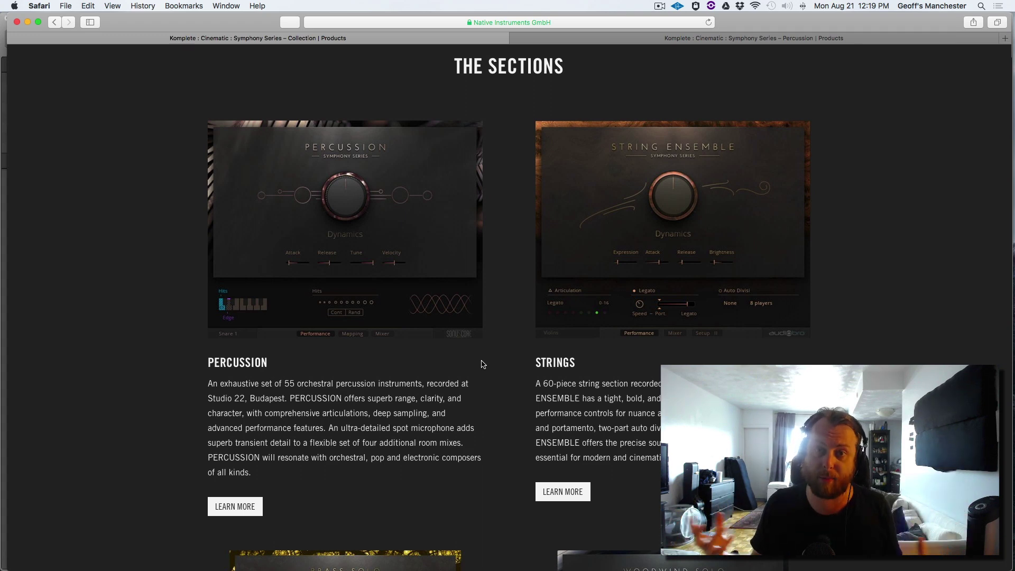
# Step: Switch from Safari to Logic Pro X, where Kontakt shows the Percussion Timpani instrument
pyautogui.press('super+Tab')
pyautogui.press('super+Tab')
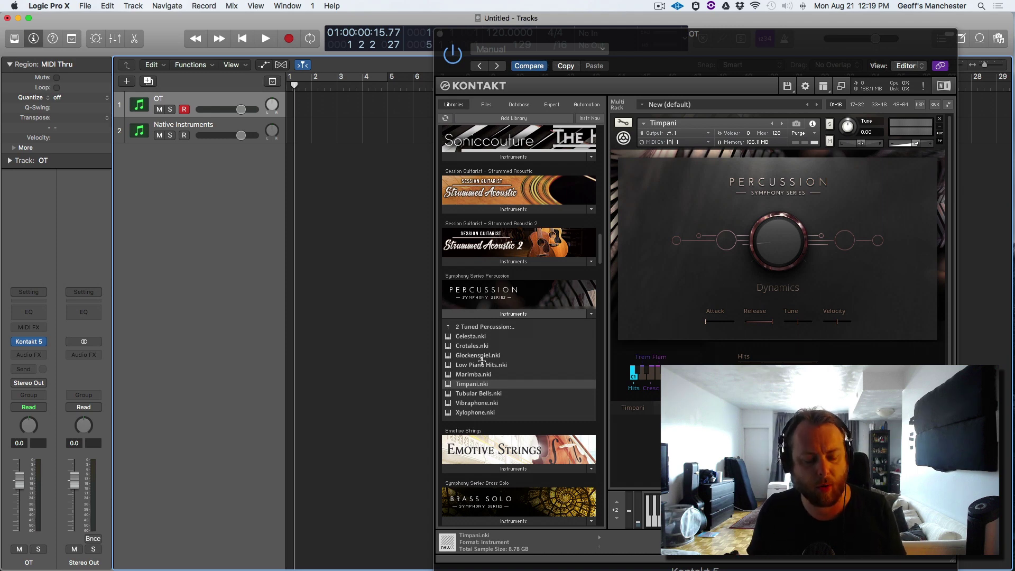
# Step: Switch back to Safari's Symphony Series Collection page describing Percussion and Strings
pyautogui.press('super+Tab')
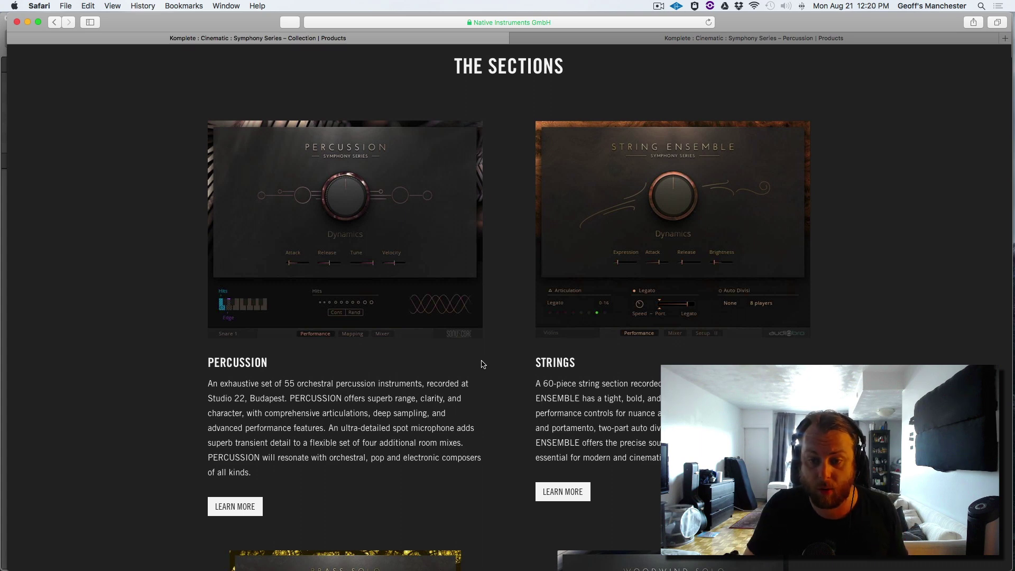
pyautogui.scroll(-5, 482, 364)
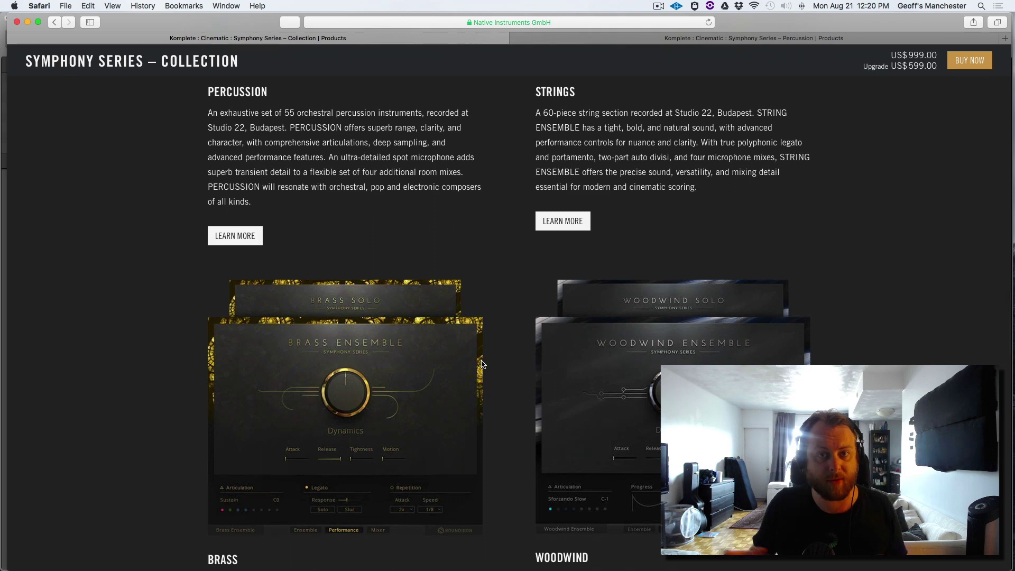
pyautogui.scroll(-2, 481, 364)
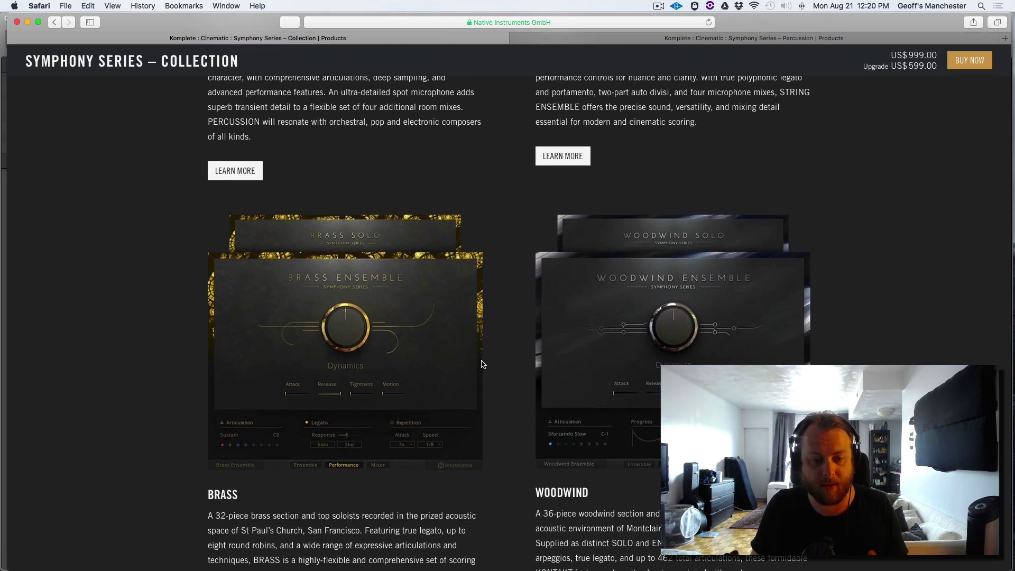
pyautogui.scroll(-1, 481, 364)
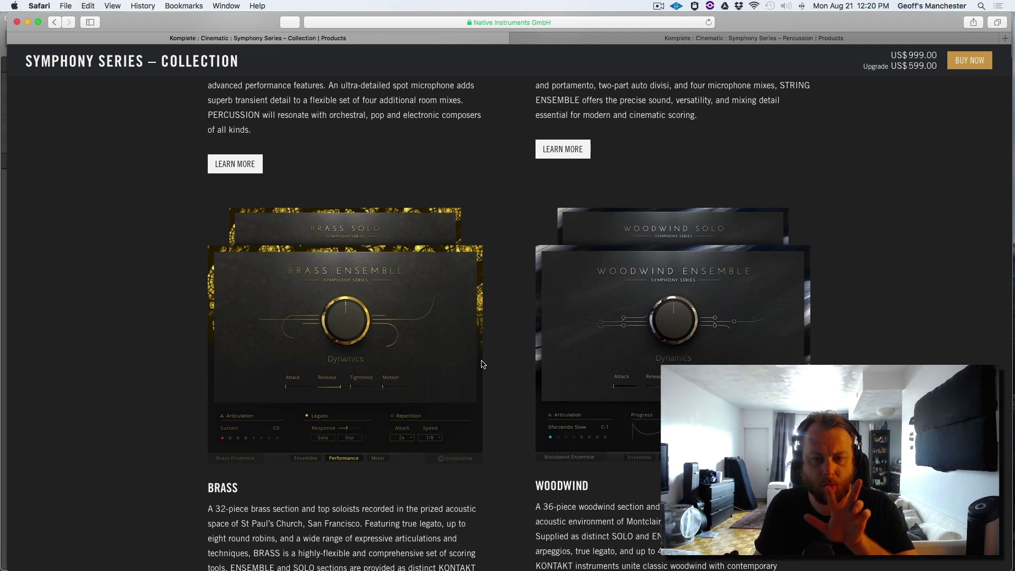
pyautogui.scroll(10, 481, 364)
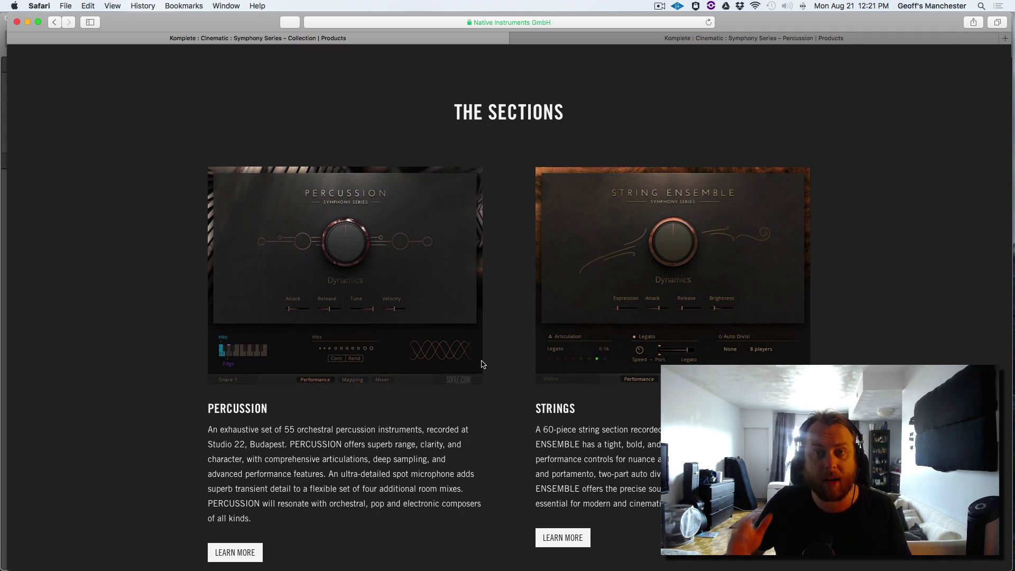
pyautogui.hotkey('ctrl', 'Tab')
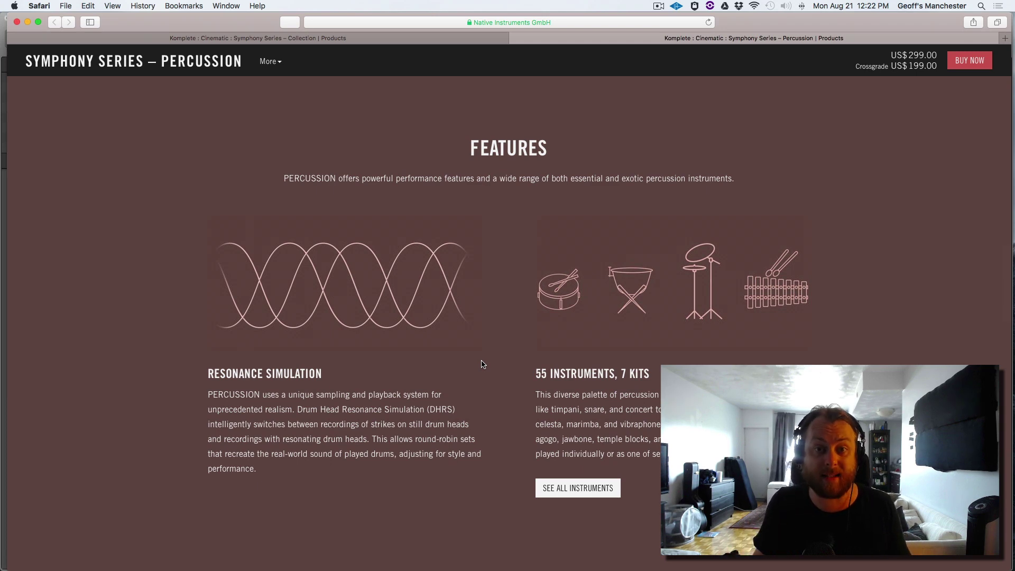
# Step: Return to Logic Pro X and show the Timpani's Hits key-switch mapping in Kontakt
pyautogui.press('super+Tab')
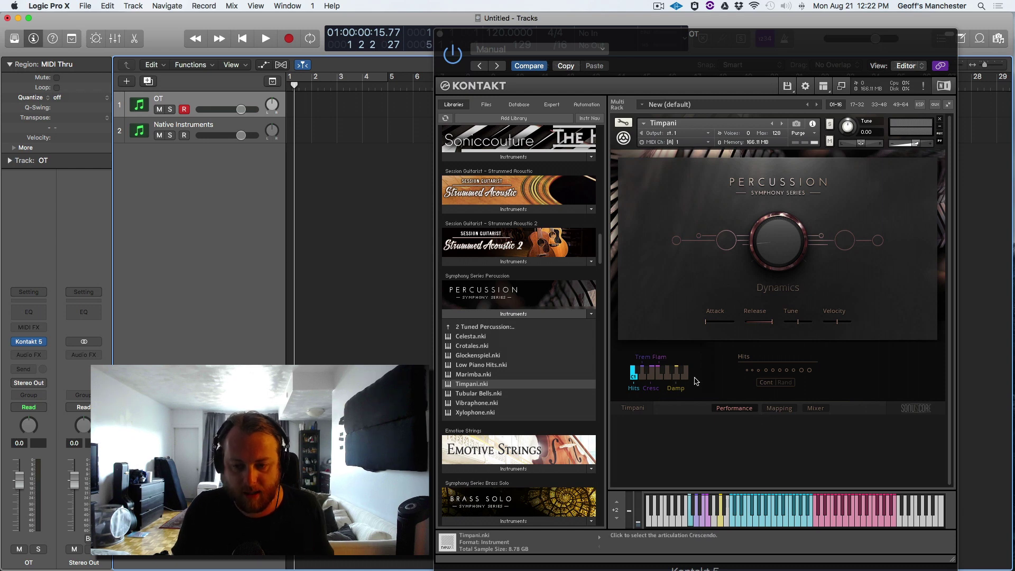
pyautogui.click(780, 408)
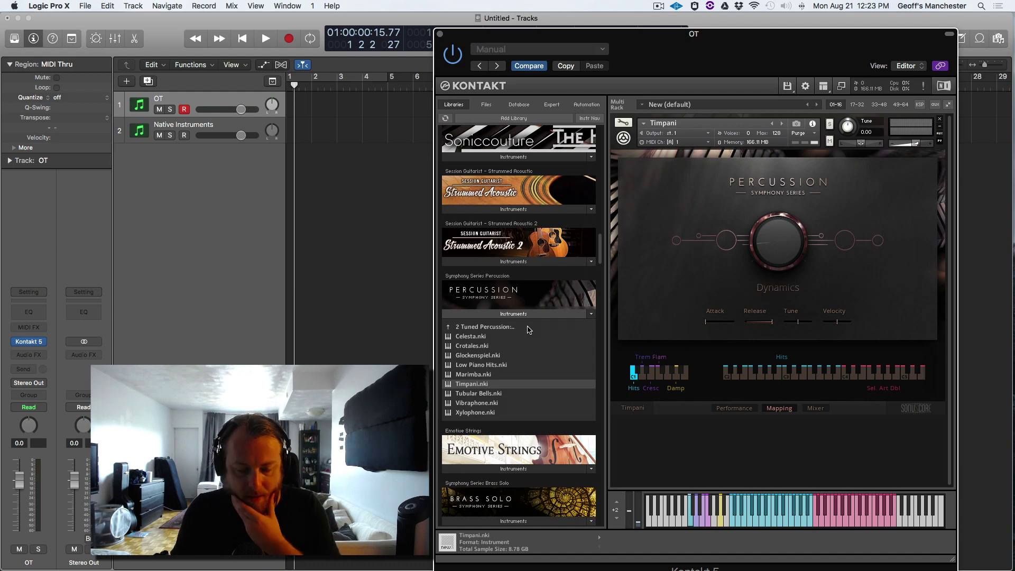
pyautogui.click(814, 409)
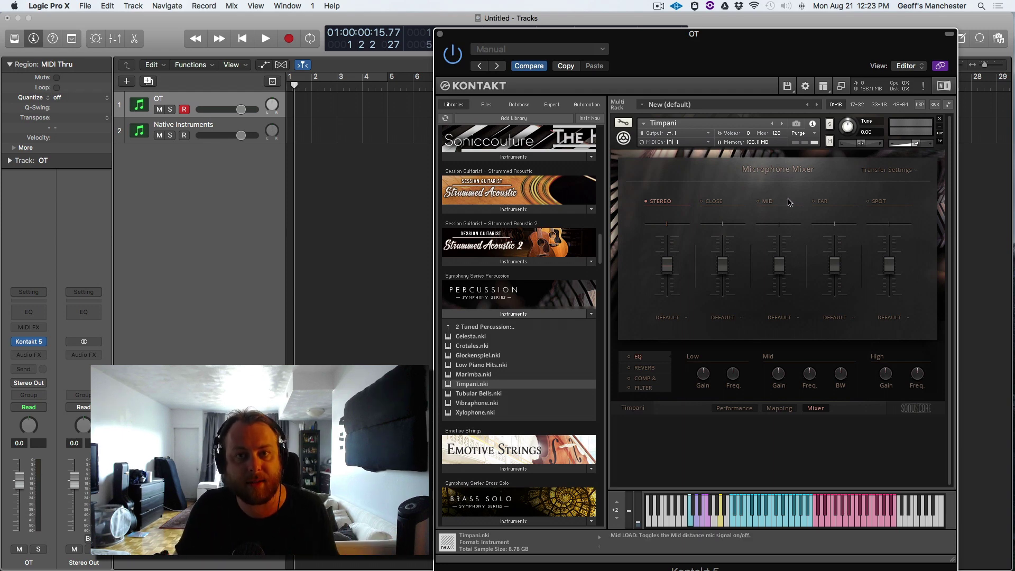
# Step: Show the Timpani's Room Large reverb settings, then view the Native Instruments track's Timpani Multi
pyautogui.click(644, 369)
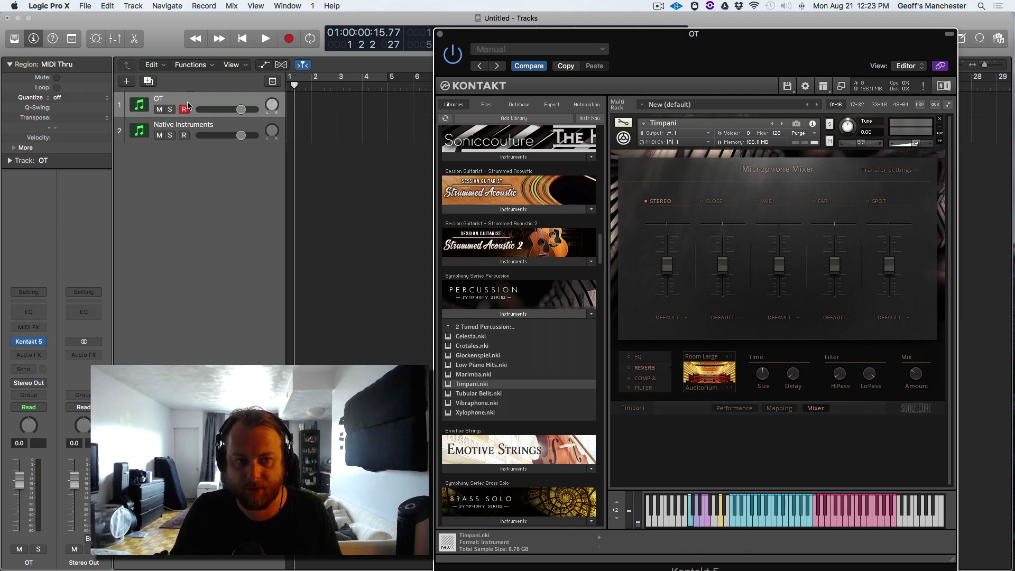
pyautogui.click(193, 125)
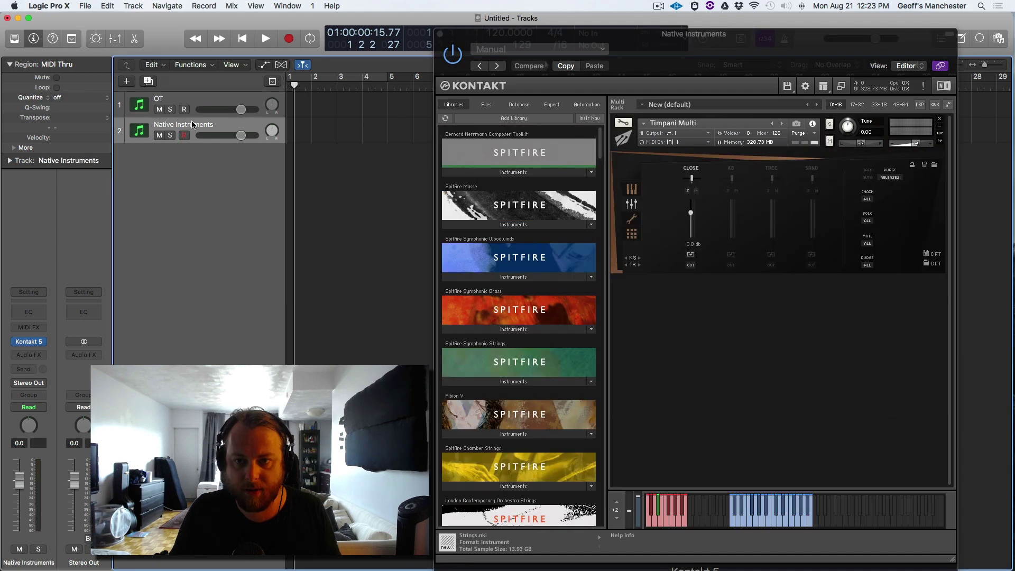
# Step: Return to the OT track's Timpani, view its performance controls, then its Microphone Mixer
pyautogui.click(212, 100)
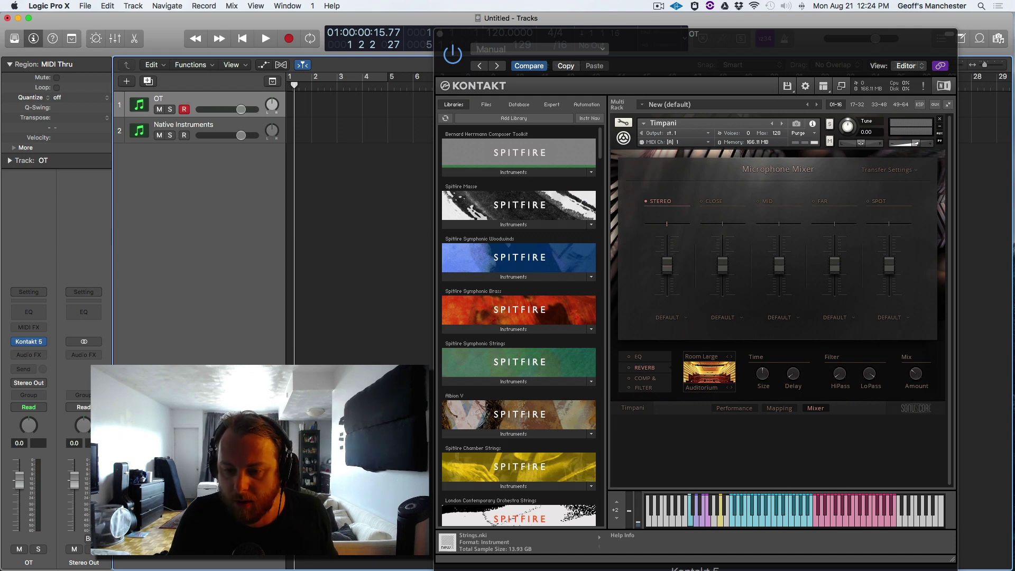
pyautogui.click(747, 408)
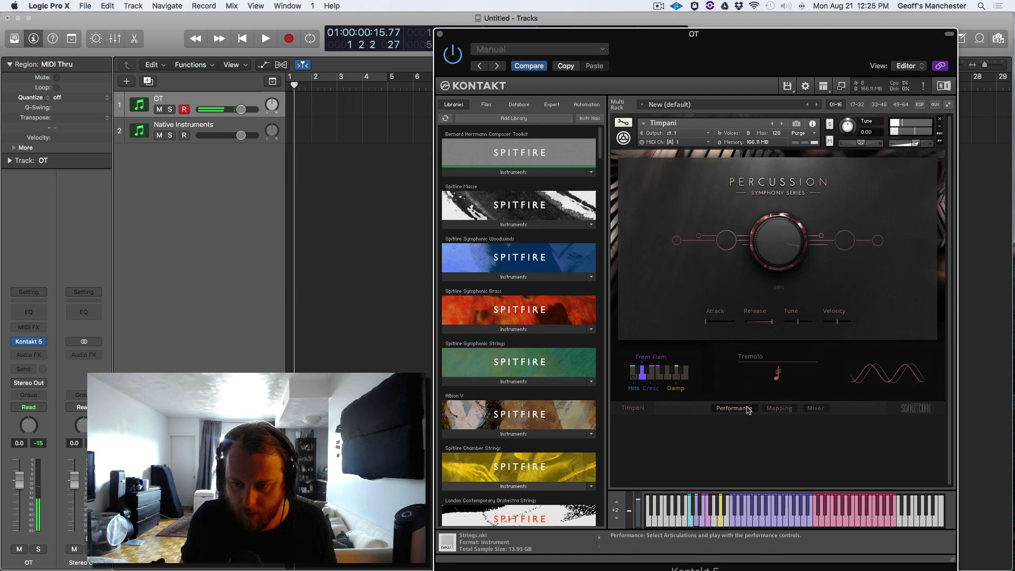
pyautogui.click(816, 409)
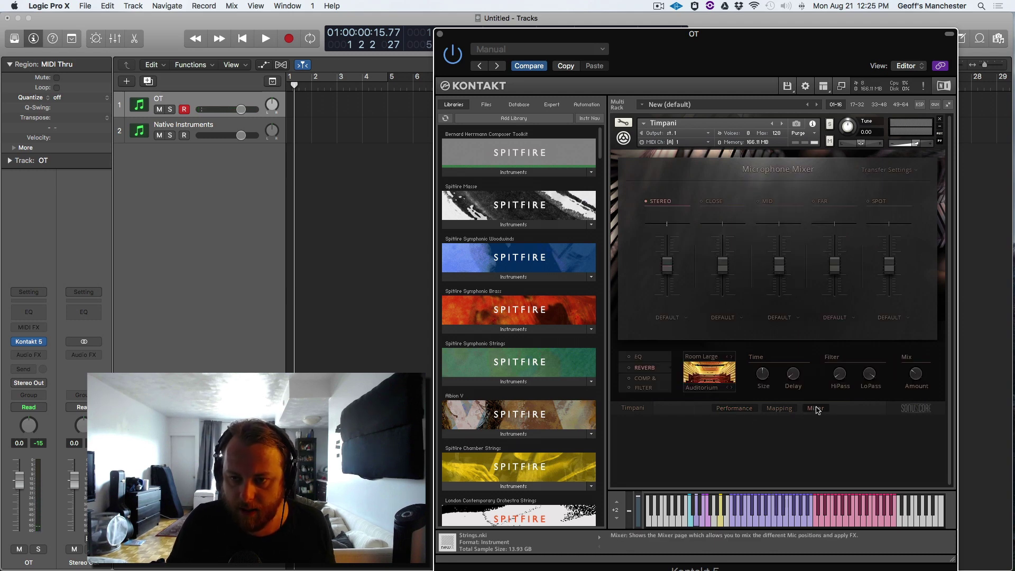
# Step: Enable the Timpani's close microphone and return to its Performance page with Dynamics
pyautogui.click(663, 205)
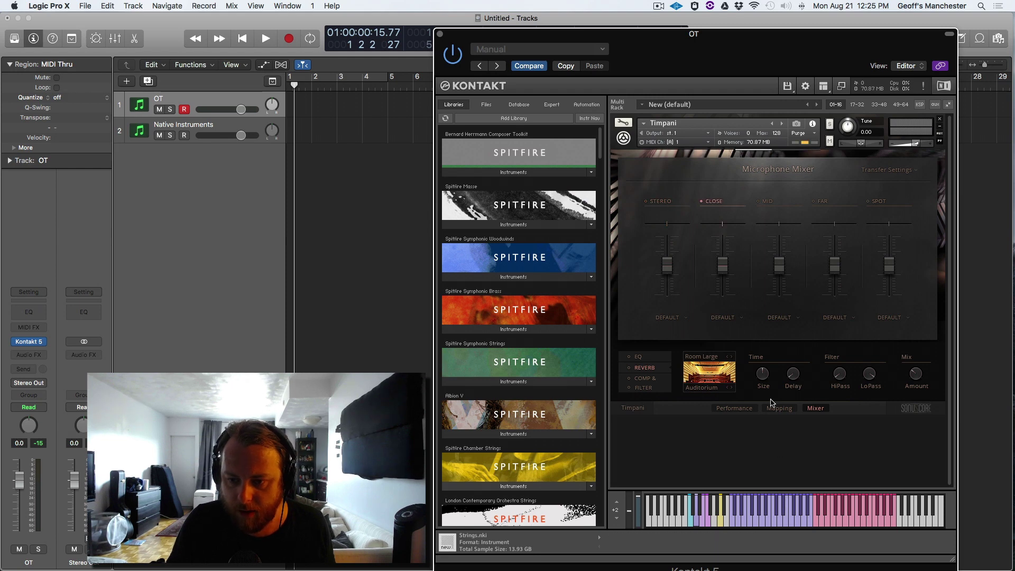
pyautogui.click(748, 411)
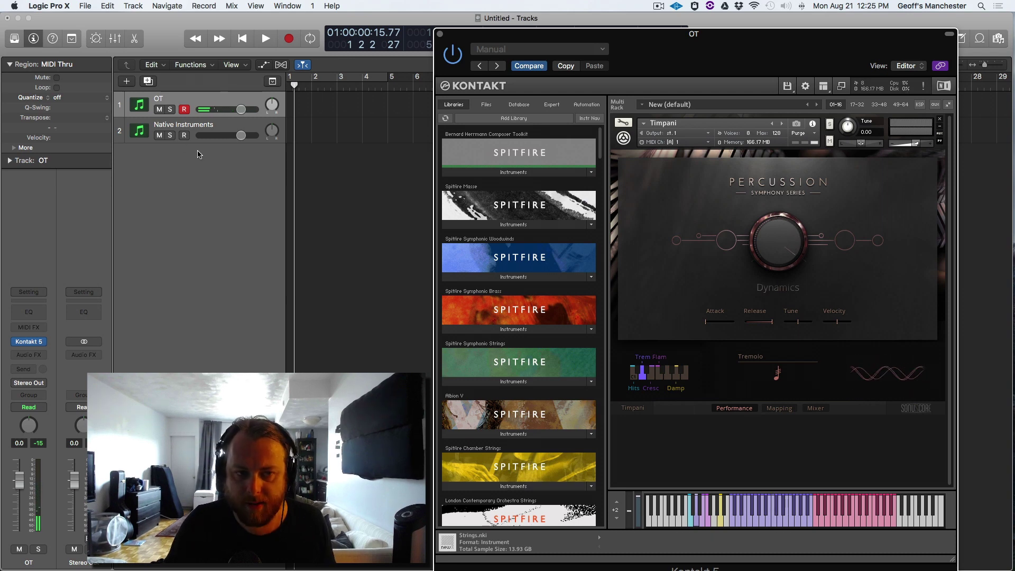
# Step: Select the Native Instruments track and show the Timpani Multi's articulation controls with Hard Rolls
pyautogui.click(201, 130)
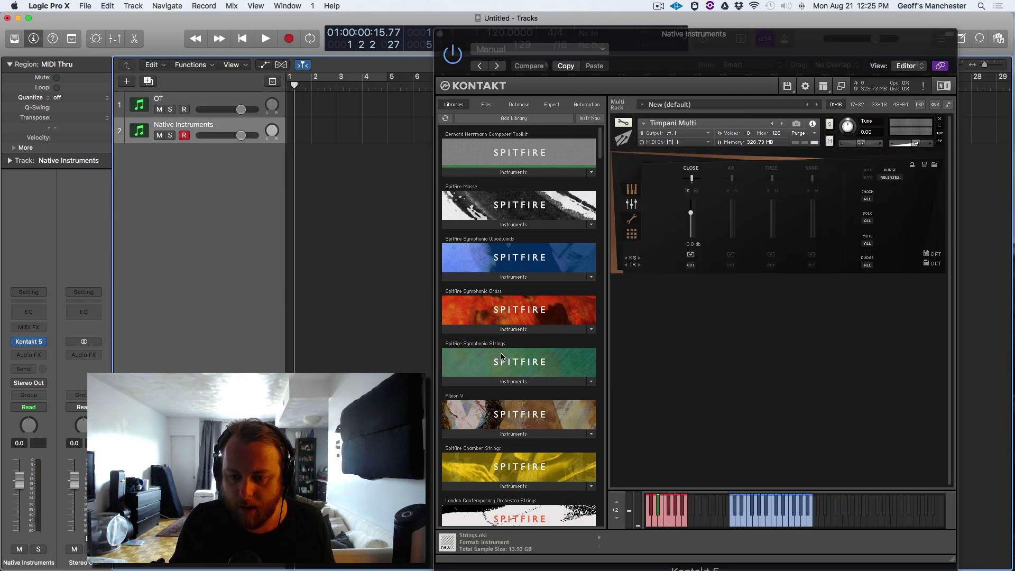
pyautogui.click(633, 189)
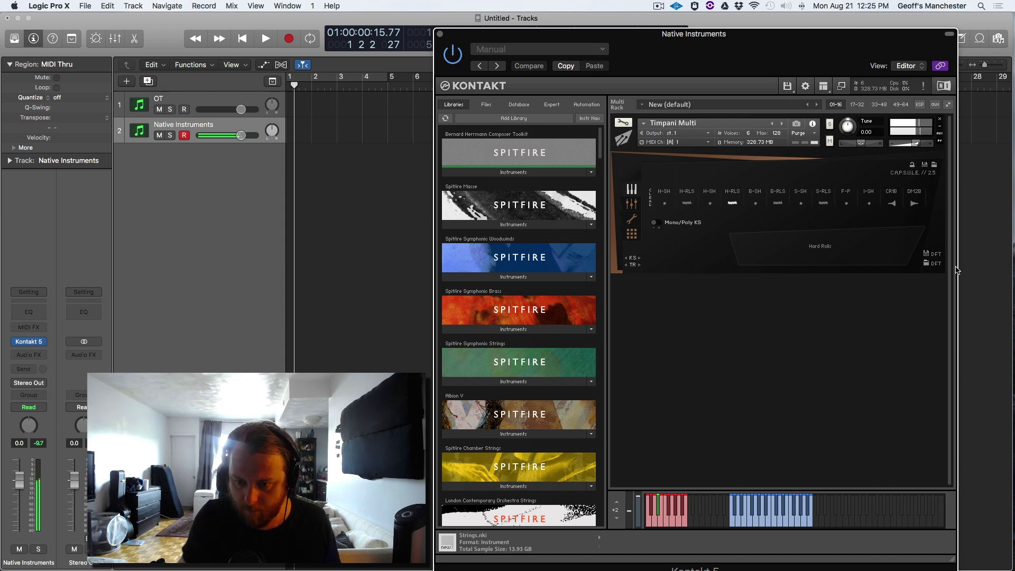
# Step: Select and arm the OT track, showing its Timpani Performance page with Trem Flam
pyautogui.click(228, 97)
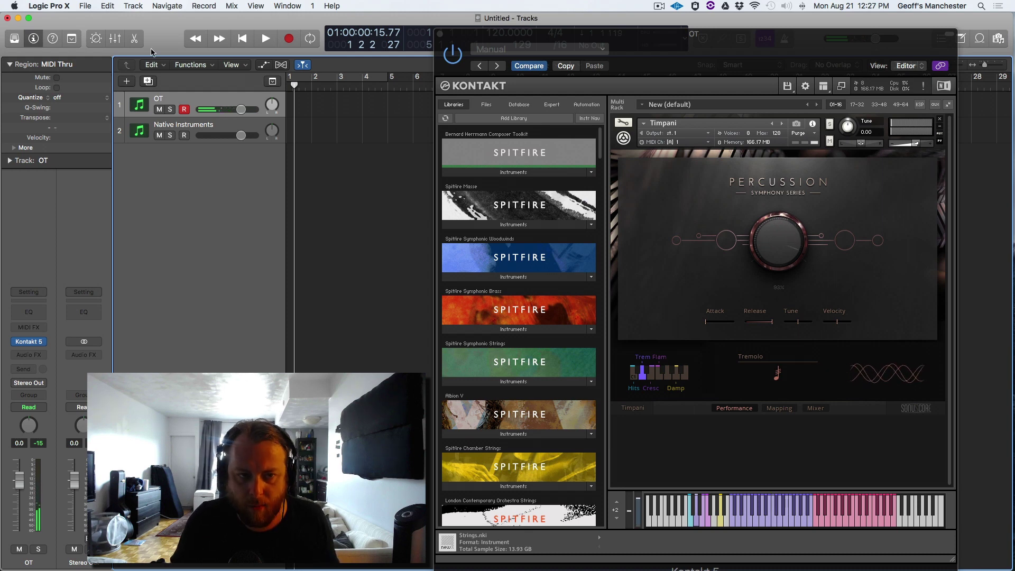
pyautogui.click(206, 127)
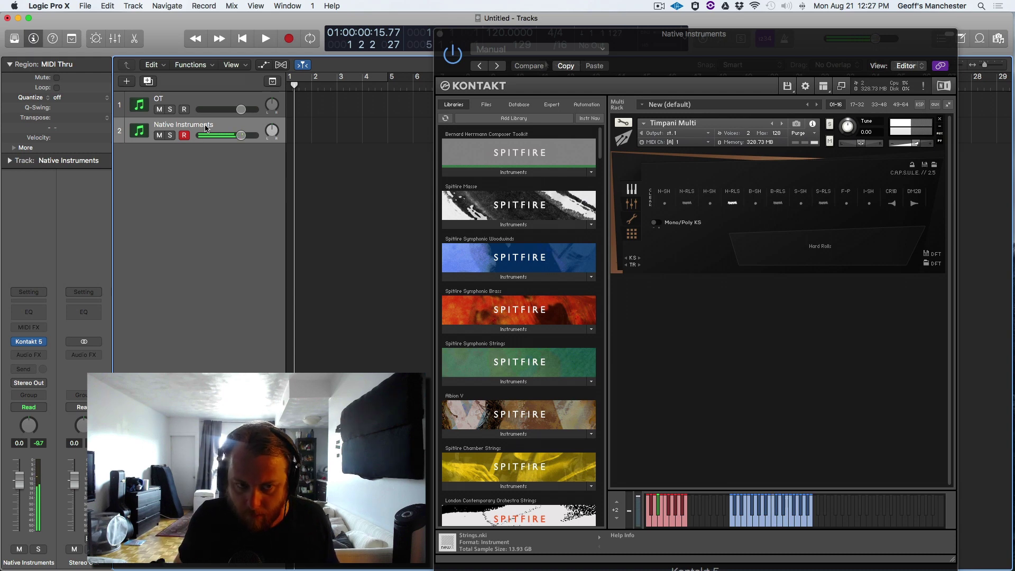
pyautogui.press('Up')
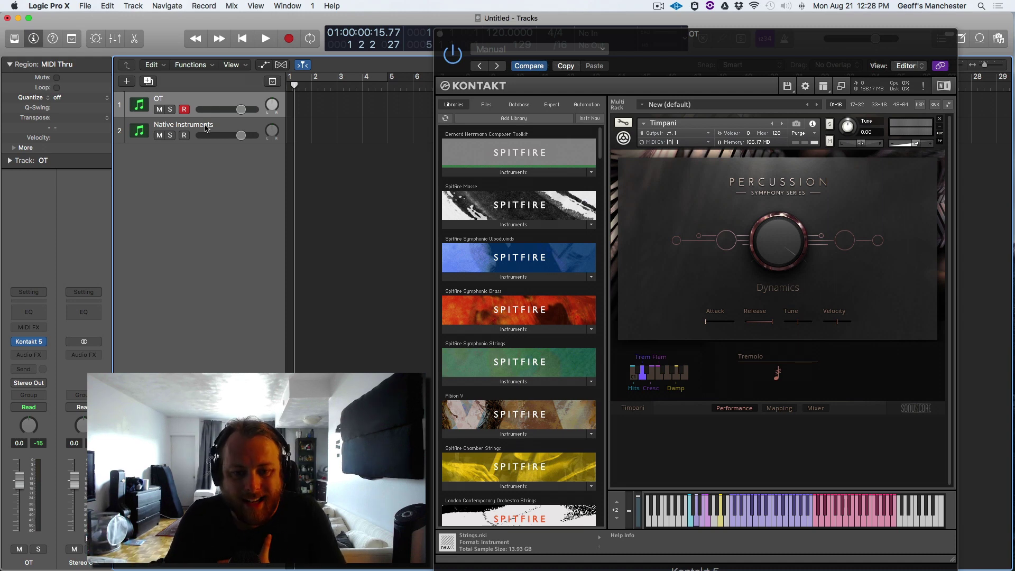
# Step: Browse Symphony Series Percussion's 2 Tuned Percussion folder and drag Low Piano Hits.nki onto the Timpani
pyautogui.scroll(-2, 489, 283)
pyautogui.scroll(-10, 504, 343)
pyautogui.scroll(-9, 504, 343)
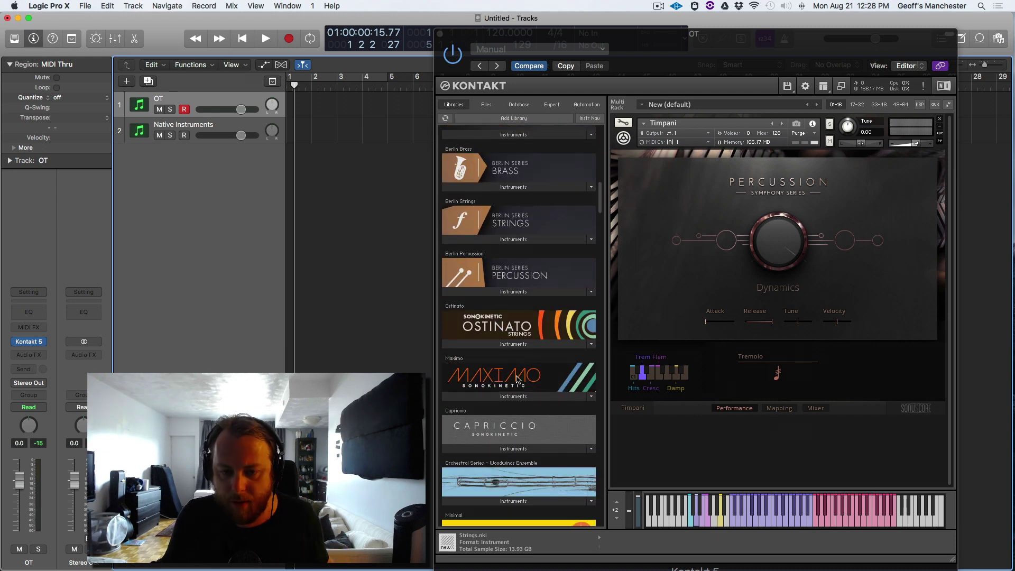
pyautogui.scroll(-15, 525, 325)
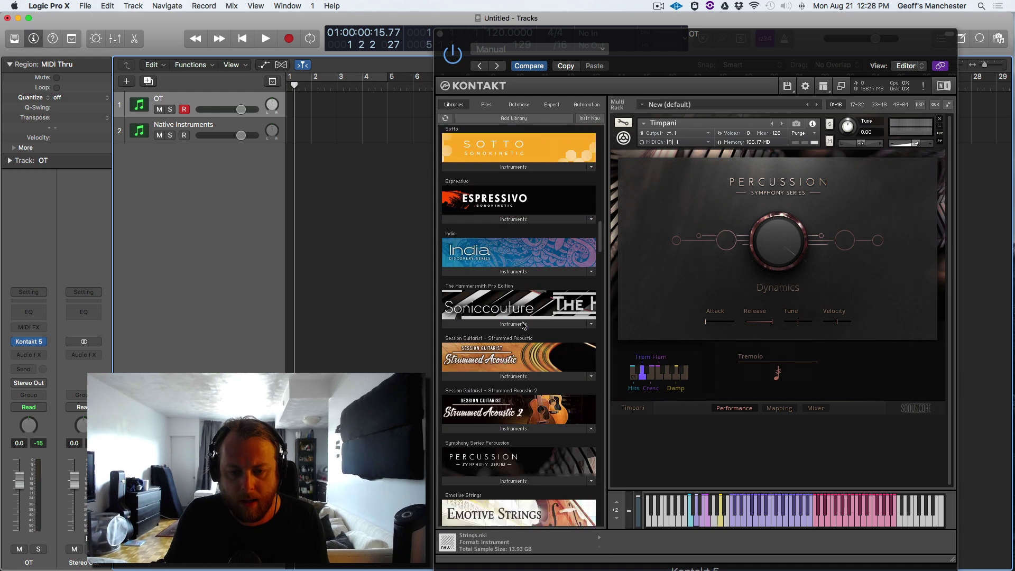
pyautogui.click(517, 349)
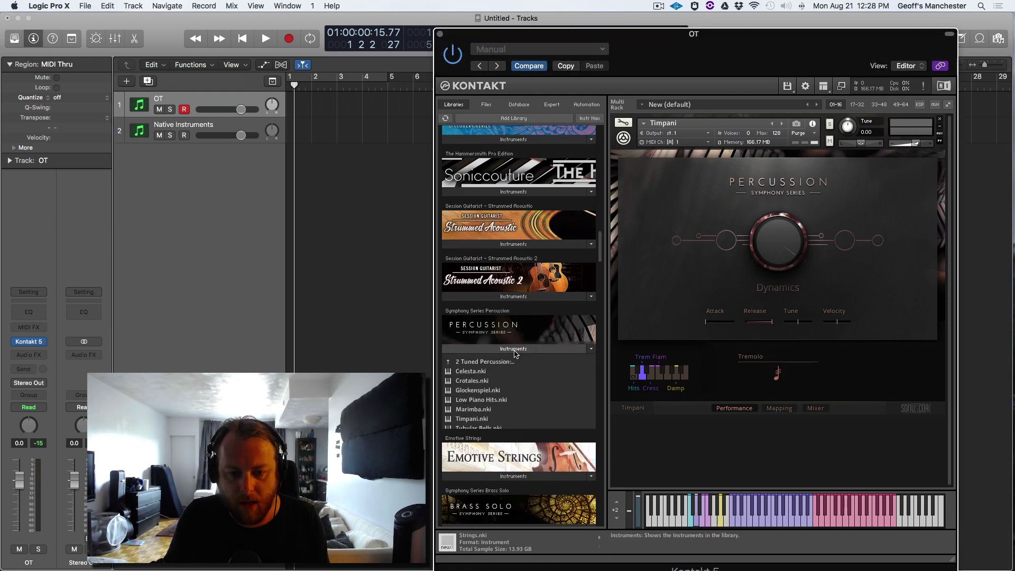
pyautogui.click(485, 363)
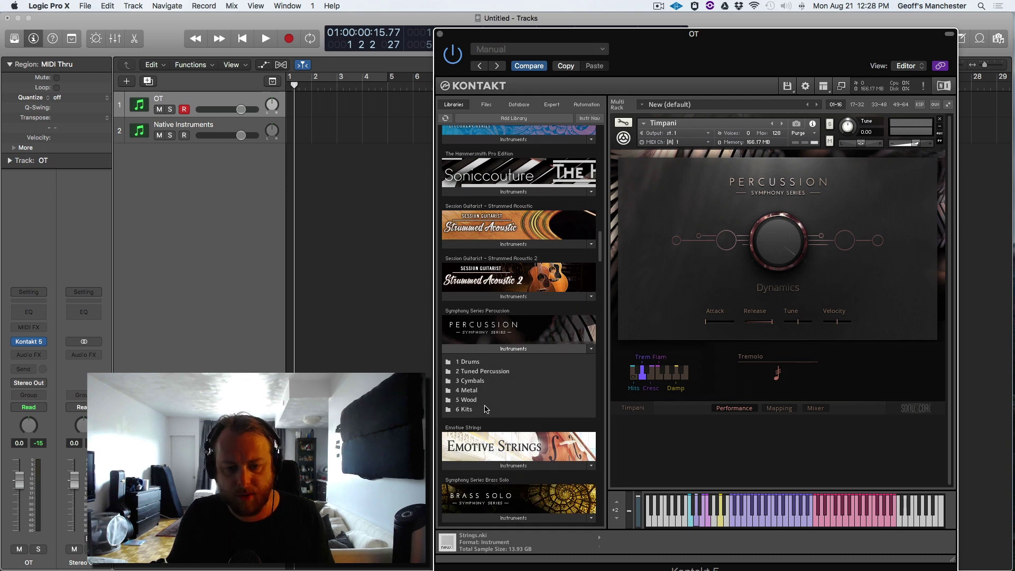
pyautogui.click(484, 371)
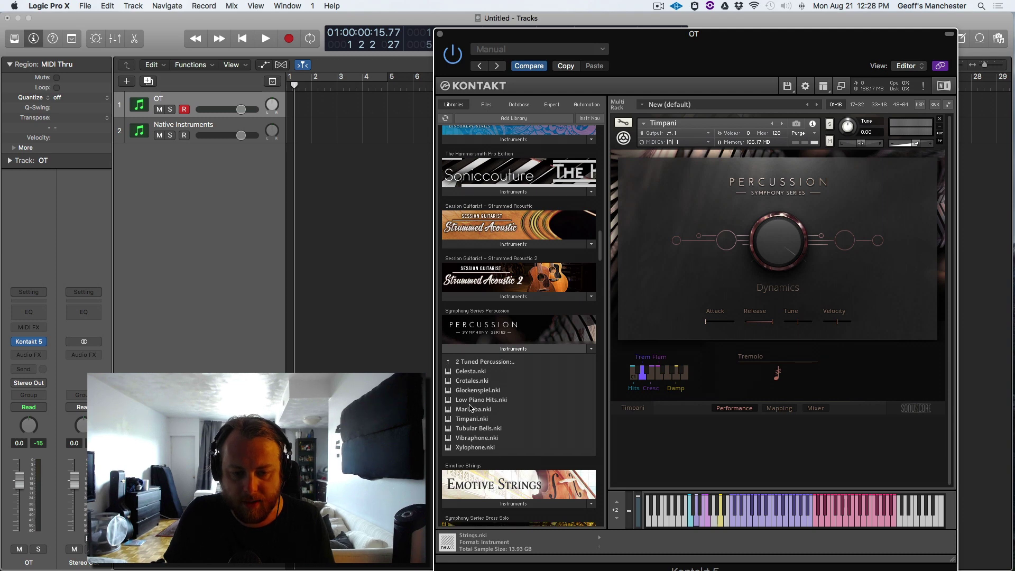
pyautogui.moveTo(473, 411); pyautogui.dragTo(770, 261)
# Step: Confirm replacing the Timpani with Low Piano Hits, then check its mixer and Performance page
pyautogui.click(586, 197)
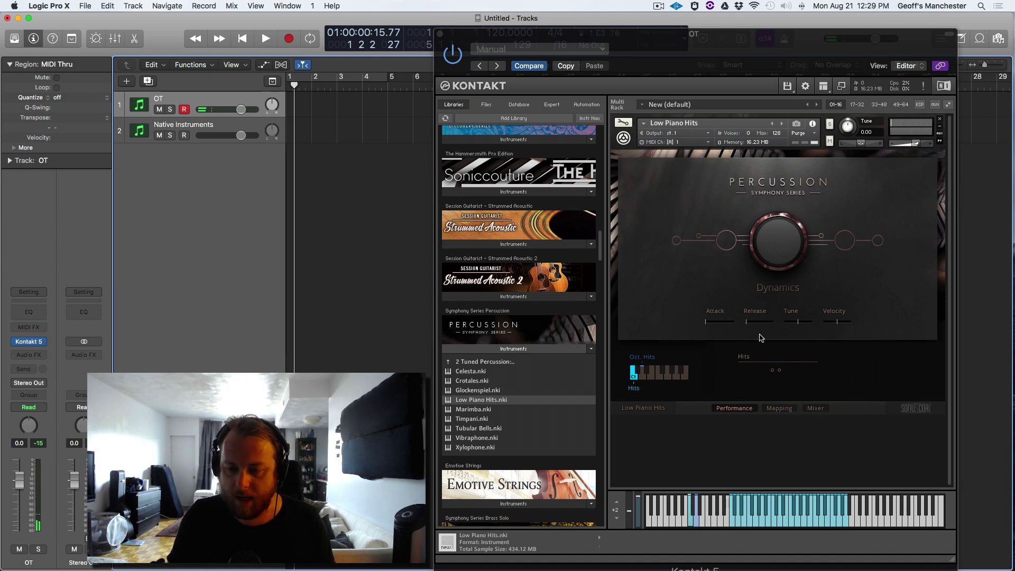
pyautogui.click(815, 408)
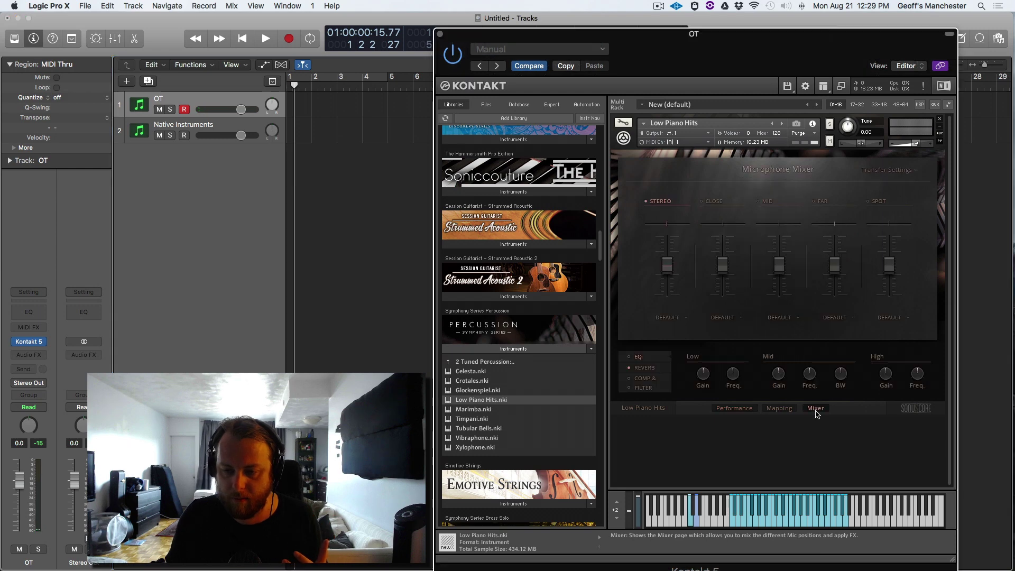
pyautogui.click(736, 408)
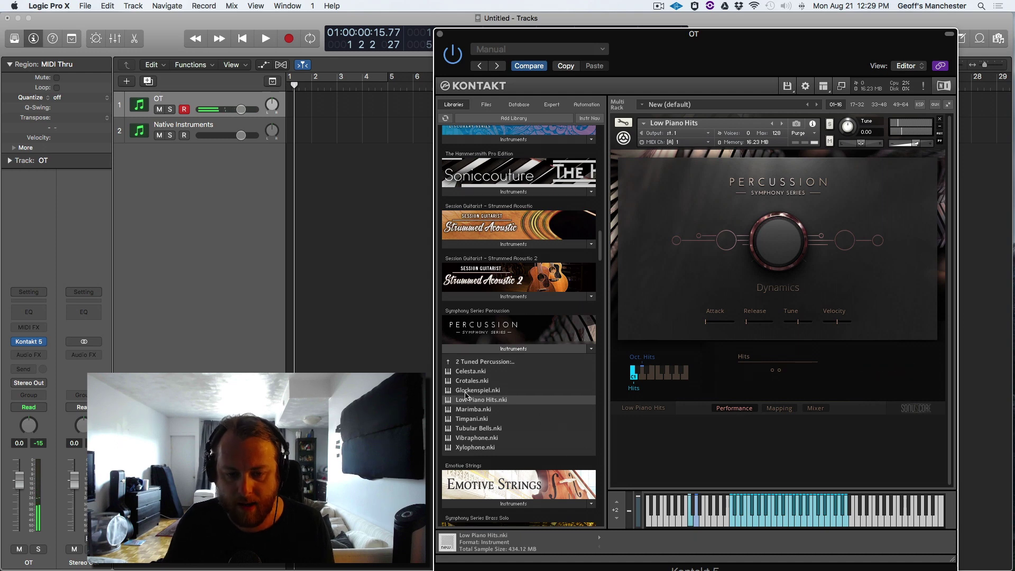
# Step: Load Timpani.nki over Low Piano Hits, then replace it with Vibraphone.nki
pyautogui.moveTo(466, 419); pyautogui.dragTo(790, 253)
pyautogui.click(586, 197)
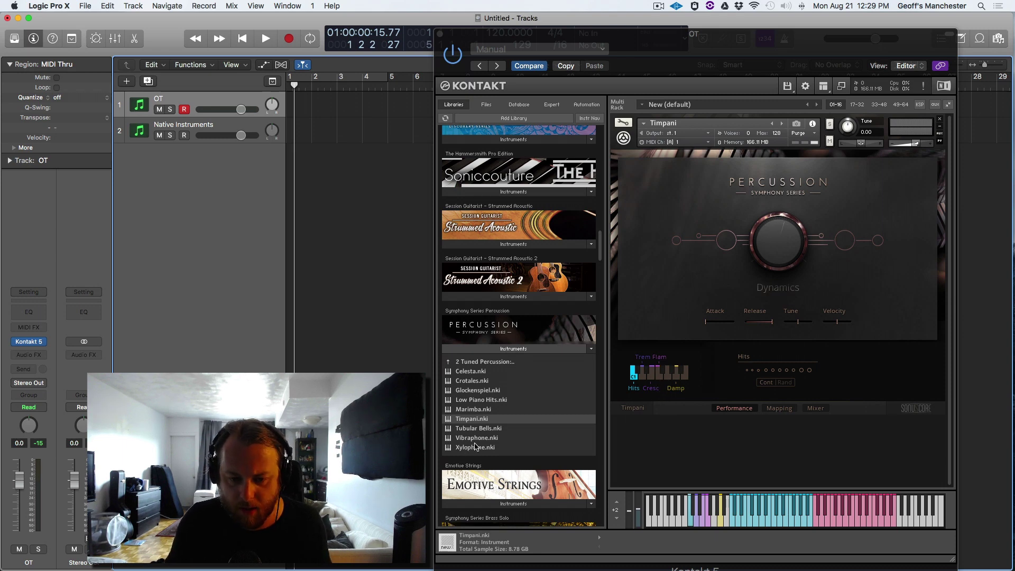
pyautogui.moveTo(478, 438); pyautogui.dragTo(787, 233)
pyautogui.click(589, 196)
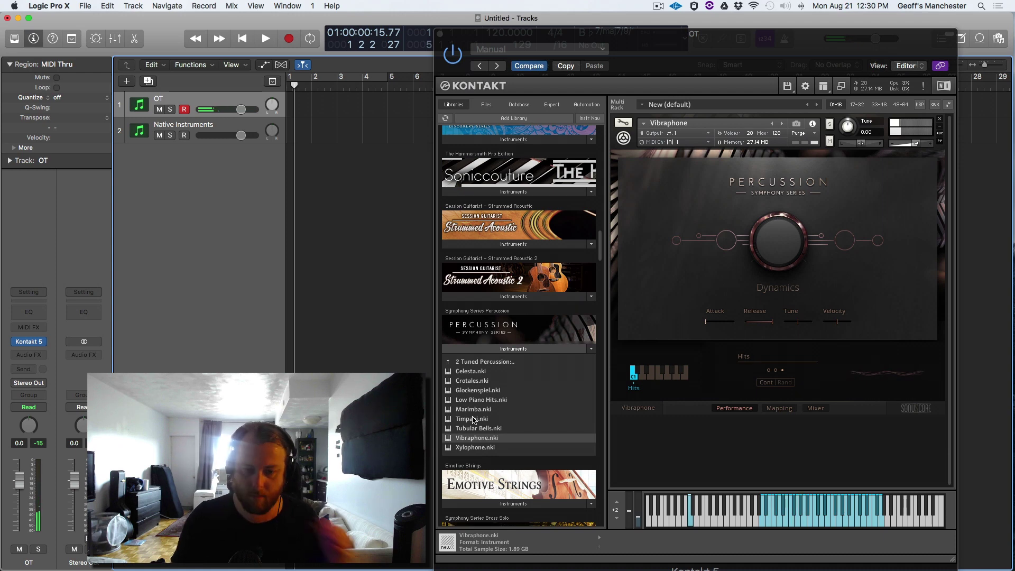
# Step: Leave the Tuned Percussion folder and open the Percussion 6 Kits folder
pyautogui.click(481, 363)
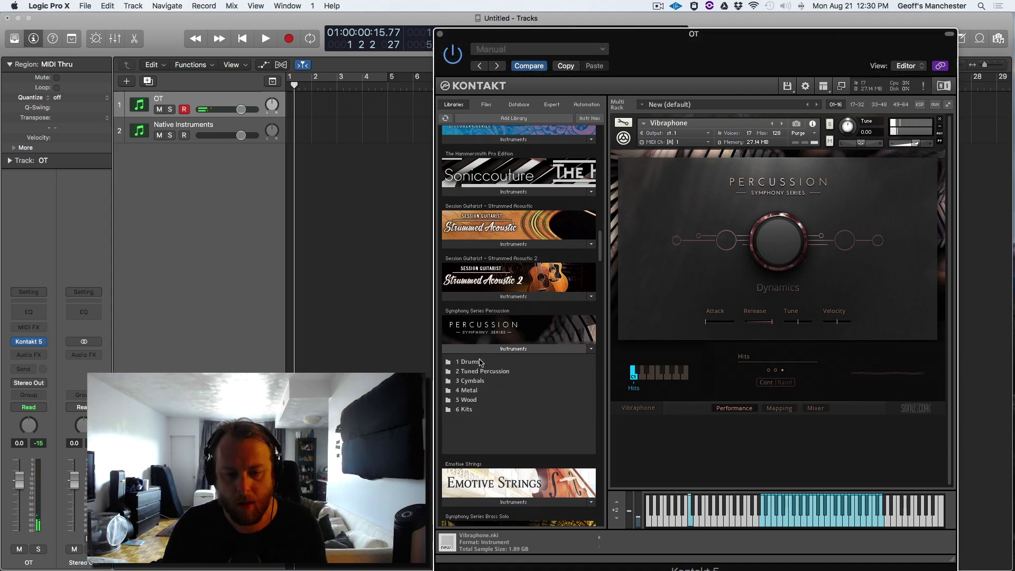
pyautogui.click(472, 410)
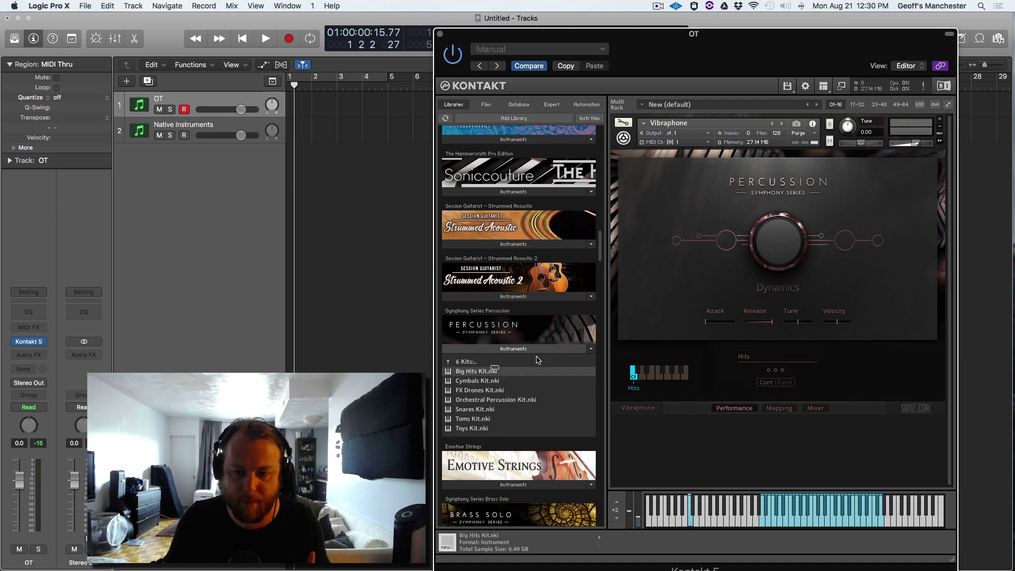
# Step: Replace Vibraphone with Big Hits Kit.nki, declining the first replace prompt and accepting the second
pyautogui.moveTo(467, 377); pyautogui.dragTo(729, 256)
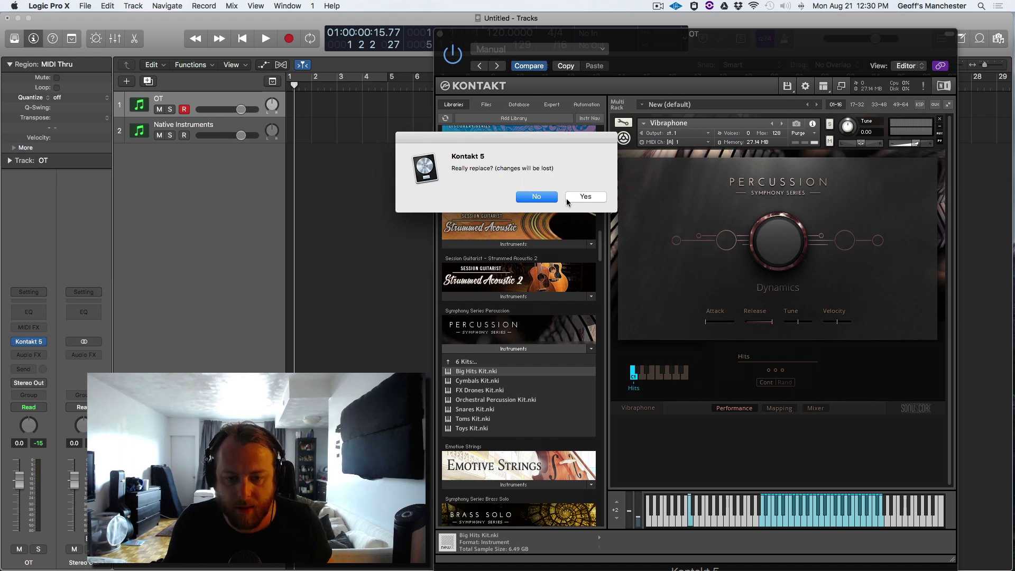
pyautogui.click(551, 204)
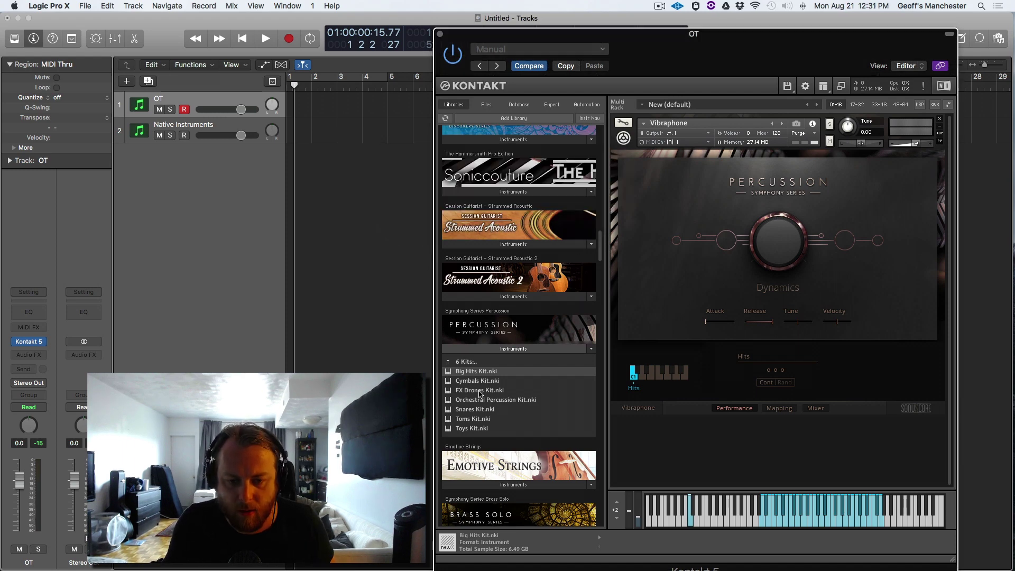
pyautogui.moveTo(466, 376); pyautogui.dragTo(781, 245)
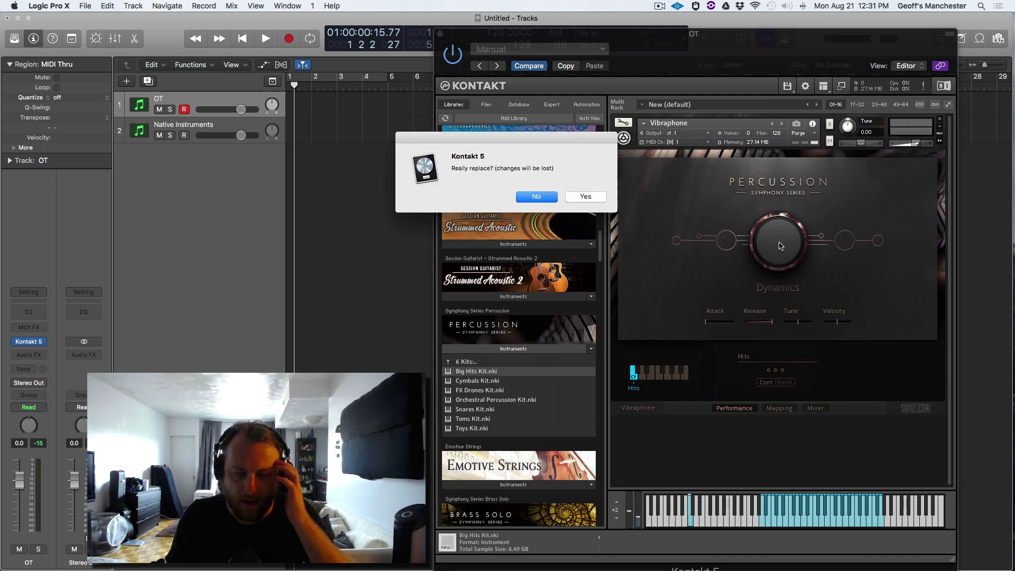
pyautogui.click(580, 197)
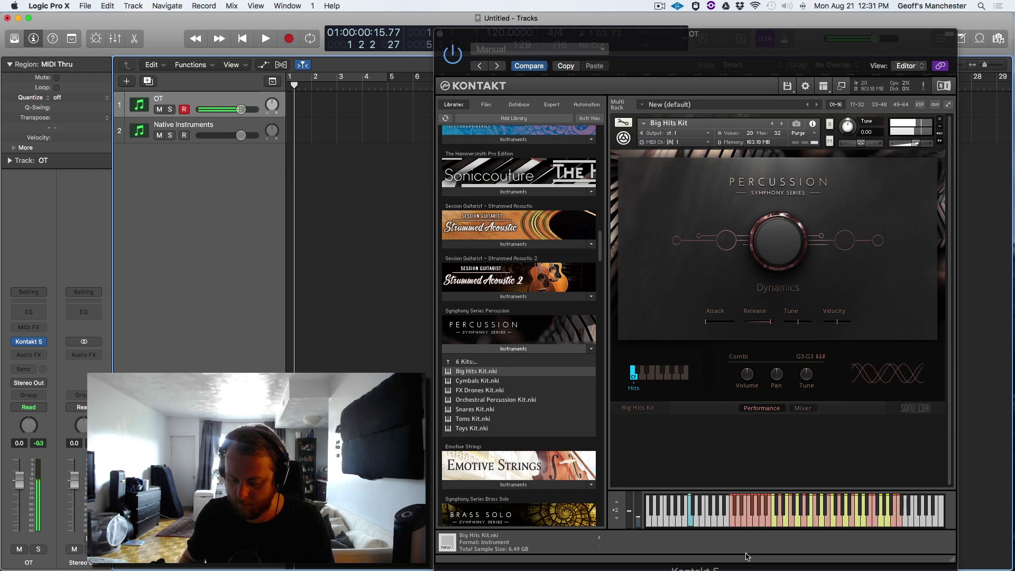
# Step: Load Bass Drum 1.nki from the 1 Drums folder and view its Mapping overview
pyautogui.click(475, 364)
pyautogui.click(474, 364)
pyautogui.click(476, 367)
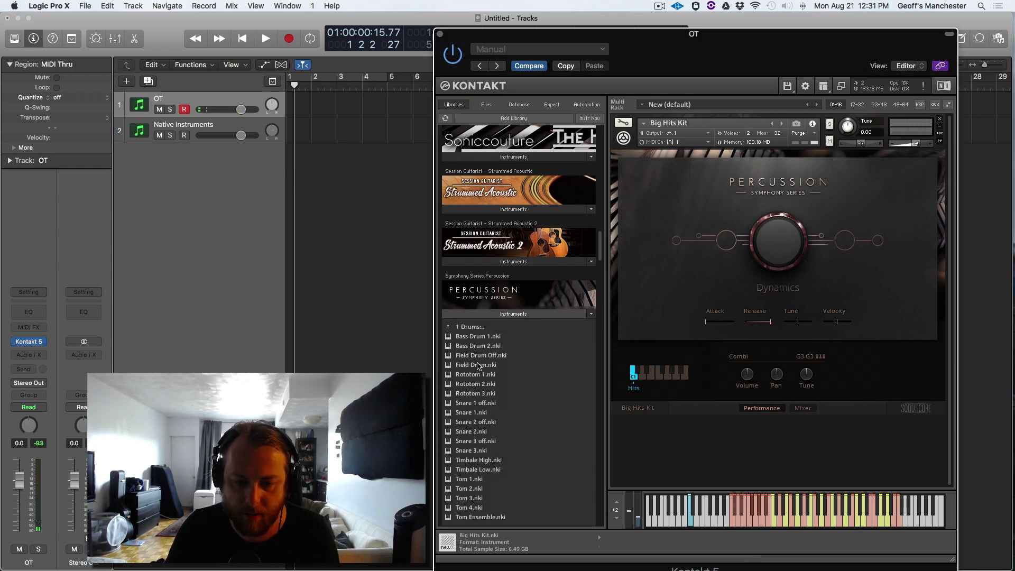
pyautogui.doubleClick(479, 336)
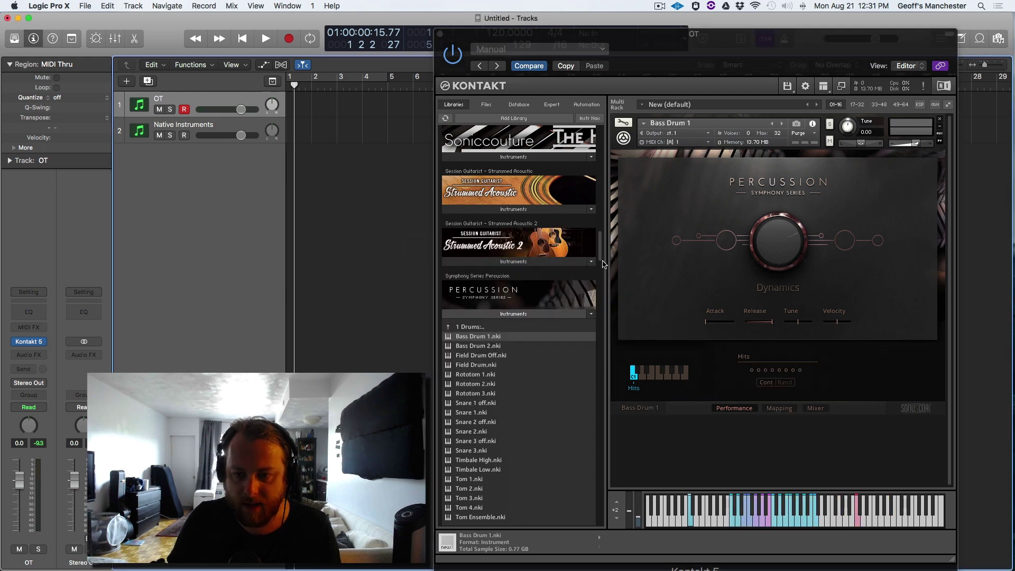
pyautogui.click(784, 413)
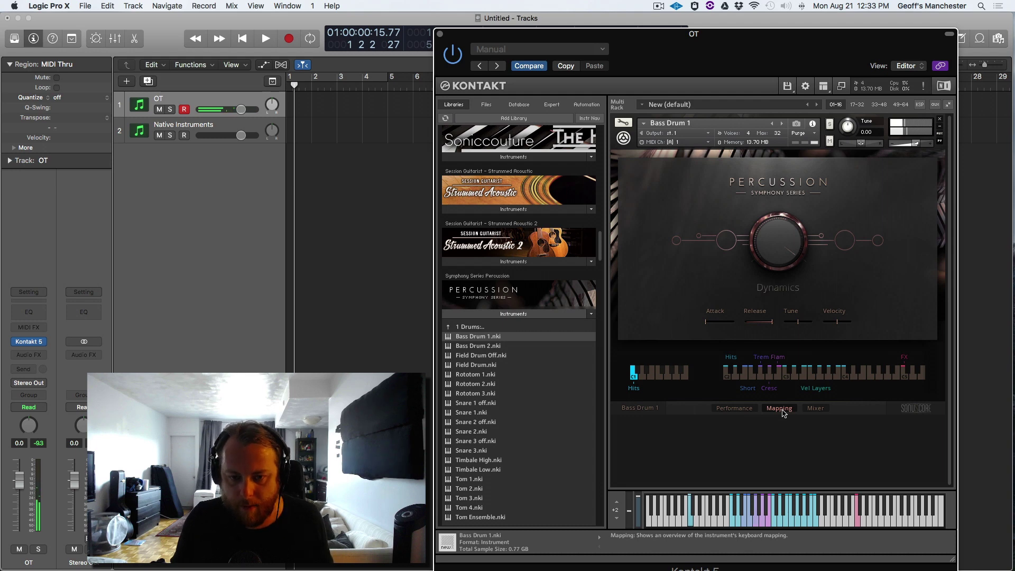
# Step: Return to the 6 Kits folder and load FX Drones Kit.nki over Bass Drum 1
pyautogui.click(470, 329)
pyautogui.click(469, 328)
pyautogui.click(467, 374)
pyautogui.moveTo(487, 355); pyautogui.dragTo(787, 236)
pyautogui.click(605, 200)
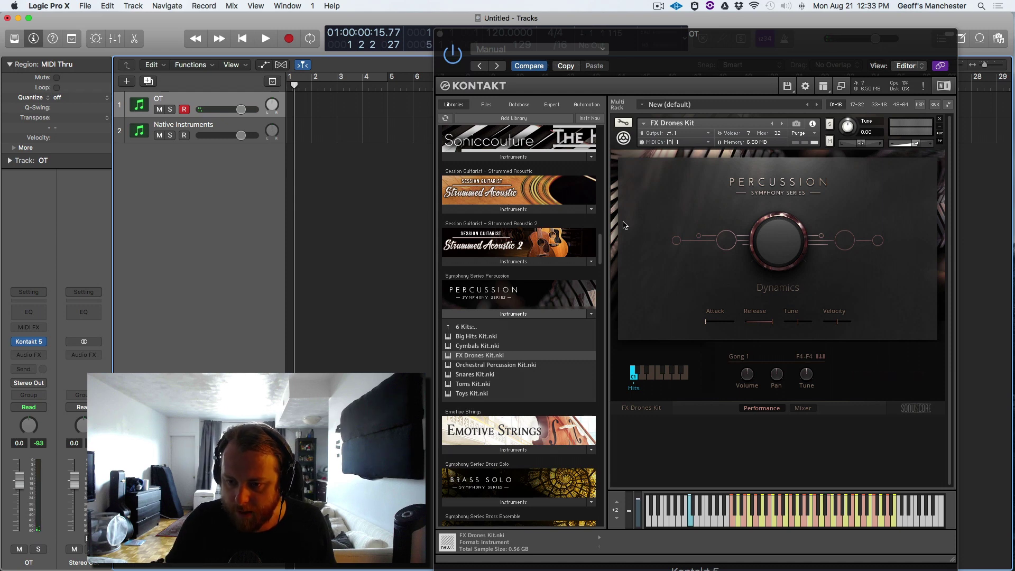
# Step: In the FX Drones Kit mixer, enable the Spot mic and apply Cathedral reverb with raised delay and amount
pyautogui.click(802, 408)
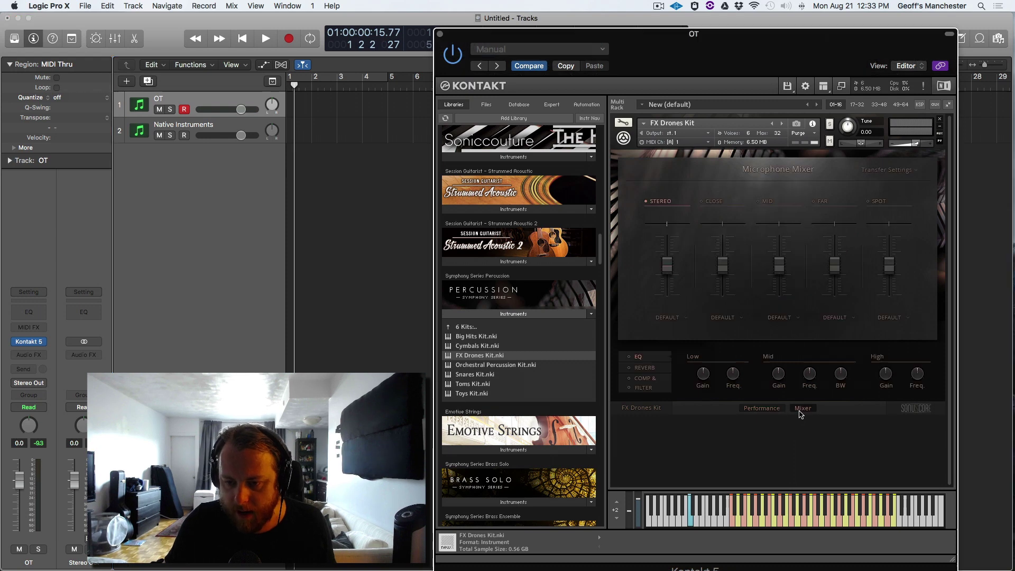
pyautogui.click(879, 202)
pyautogui.click(644, 368)
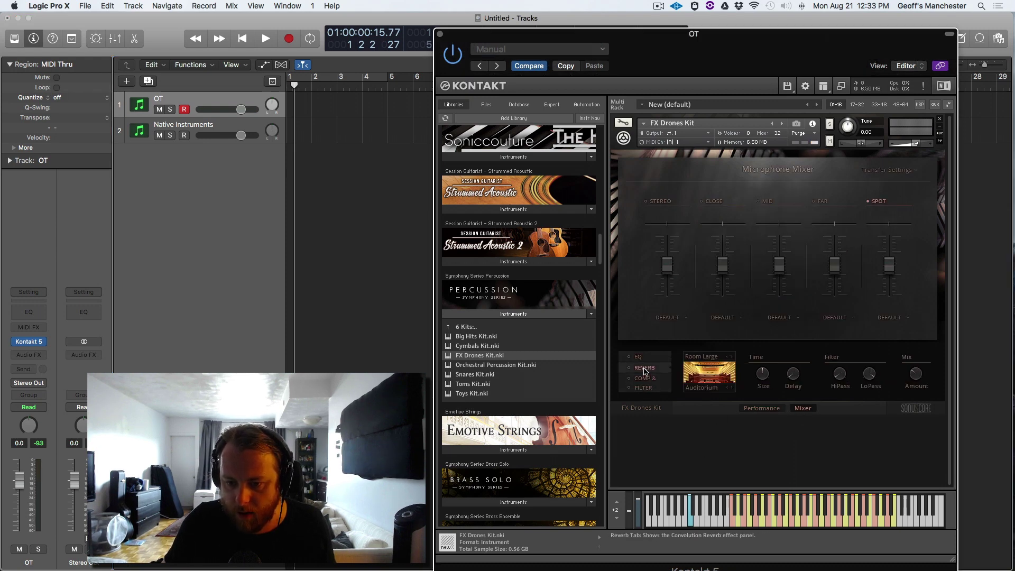
pyautogui.click(705, 357)
pyautogui.click(706, 367)
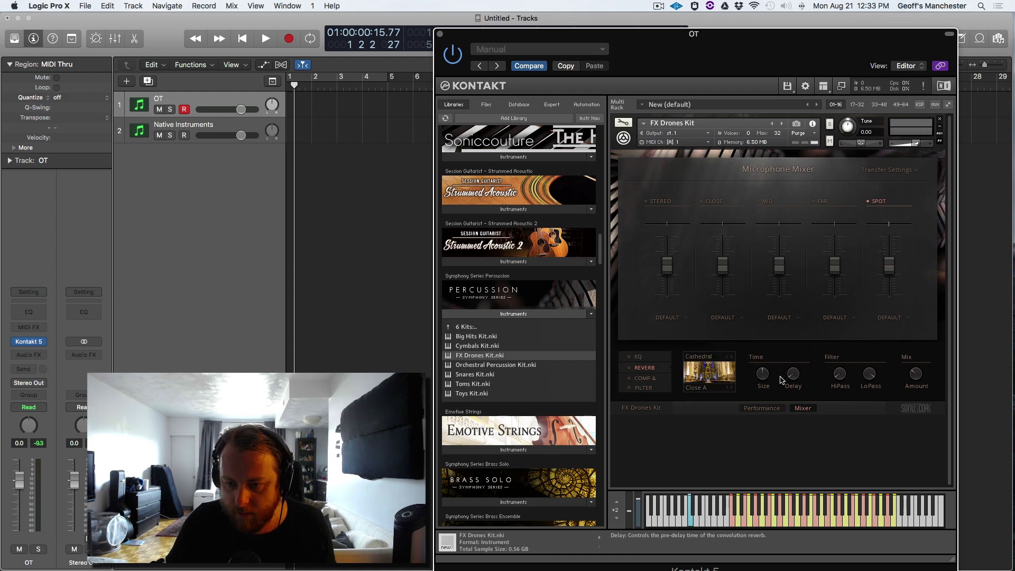
pyautogui.moveTo(796, 383); pyautogui.dragTo(799, 366)
pyautogui.moveTo(917, 391); pyautogui.dragTo(917, 376)
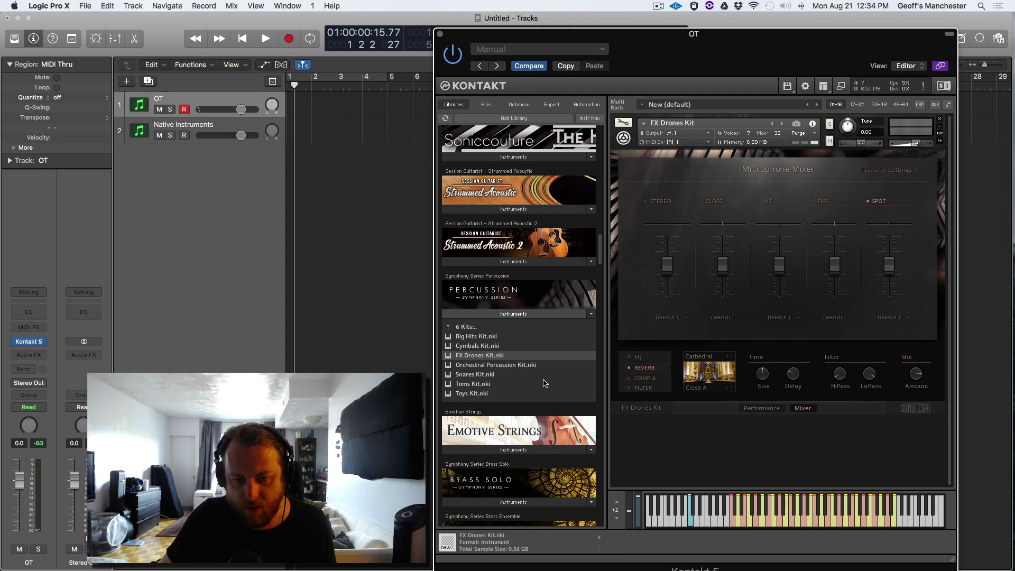
# Step: Load Toys Kit.nki from 6 Kits over the FX Drones Kit
pyautogui.click(483, 396)
pyautogui.moveTo(482, 398); pyautogui.dragTo(709, 238)
pyautogui.click(590, 198)
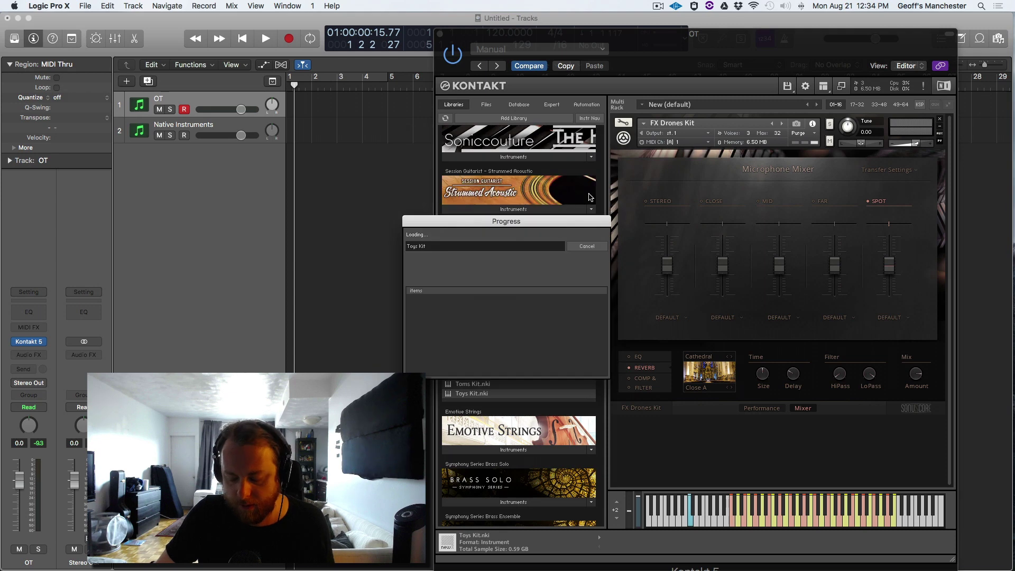